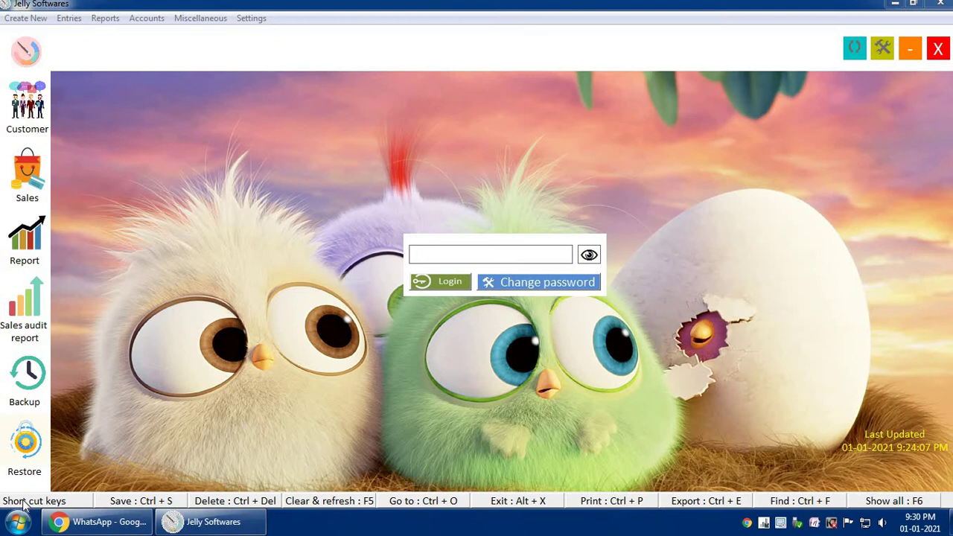
Log in to the software by entering the login password.
left_click(480, 262)
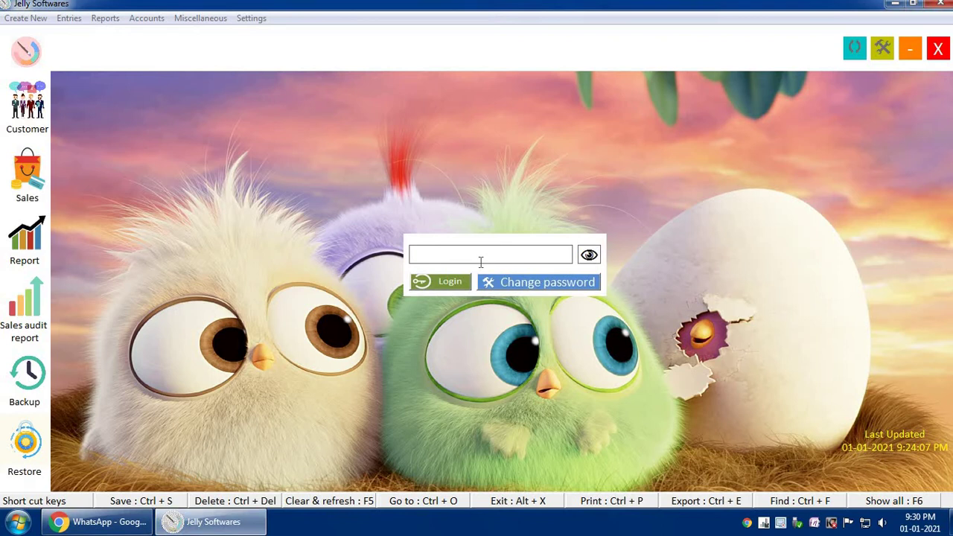
type("1")
key("Return")
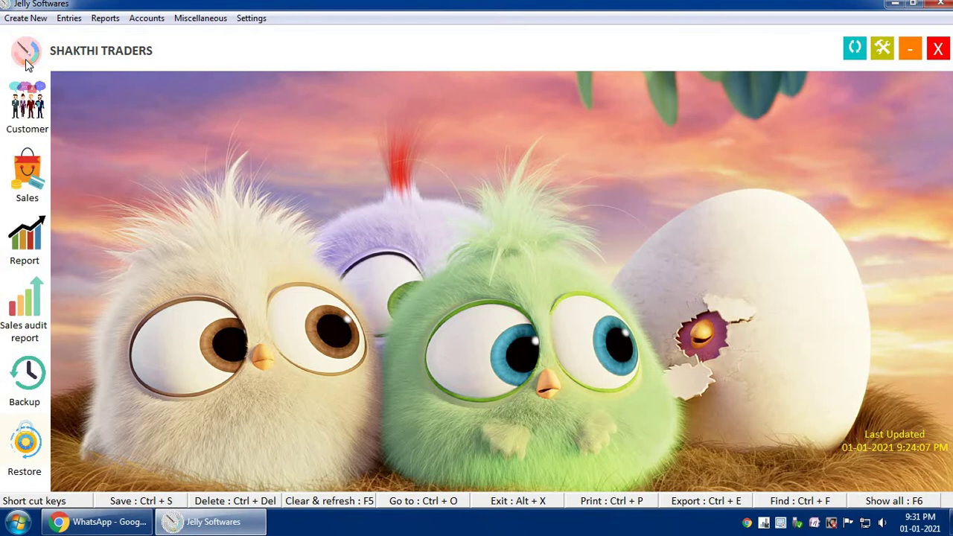
Review the AMBIKA BOARDS record and the available search criteria in the Suppliers form, and close the form.
left_click(25, 18)
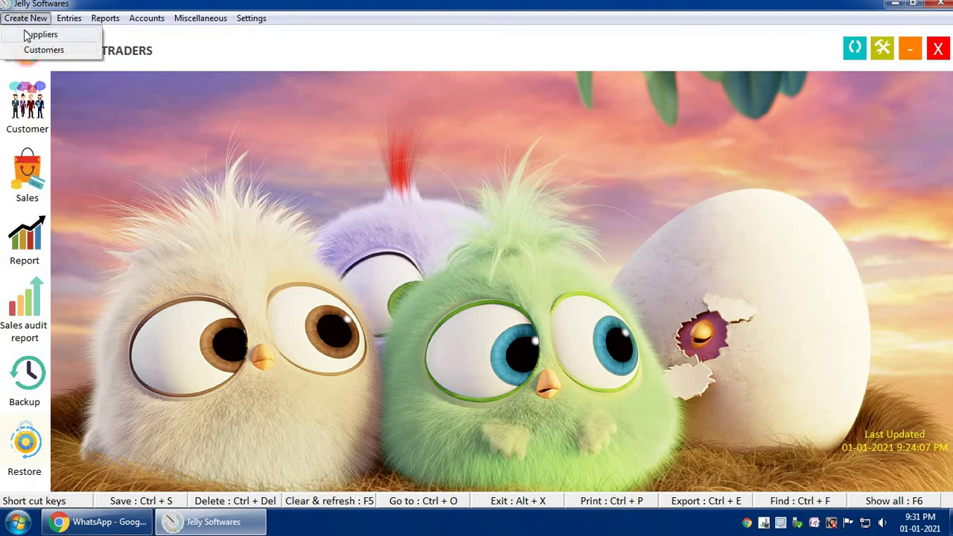
left_click(34, 34)
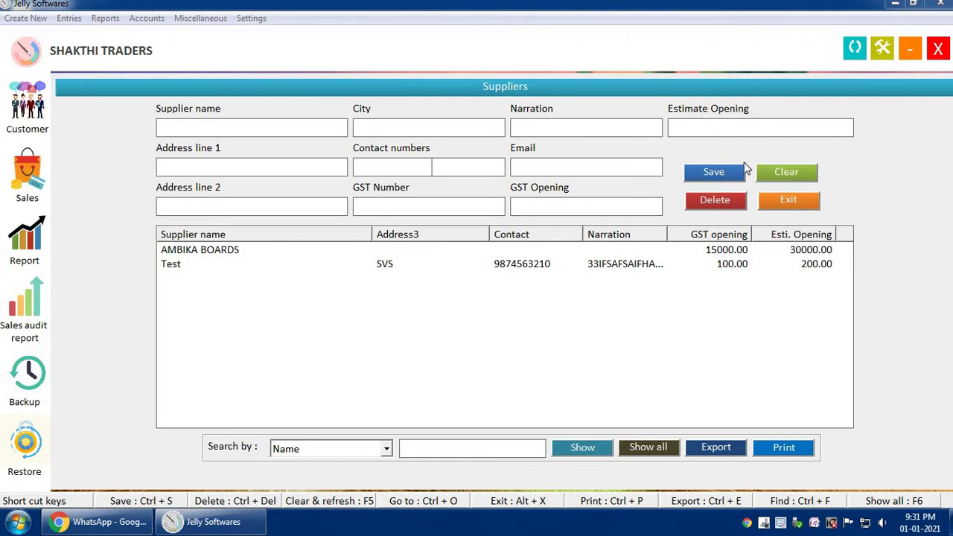
left_click(744, 255)
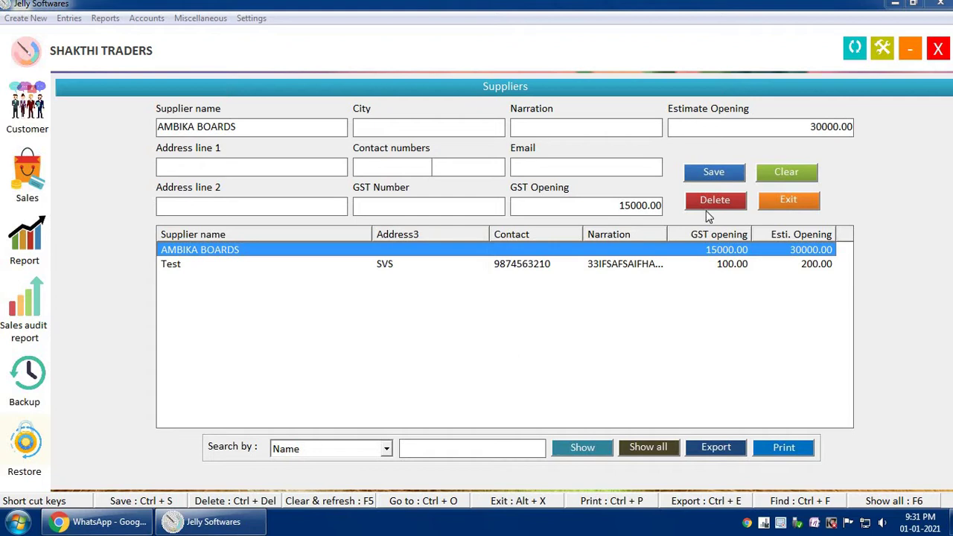
left_click(355, 449)
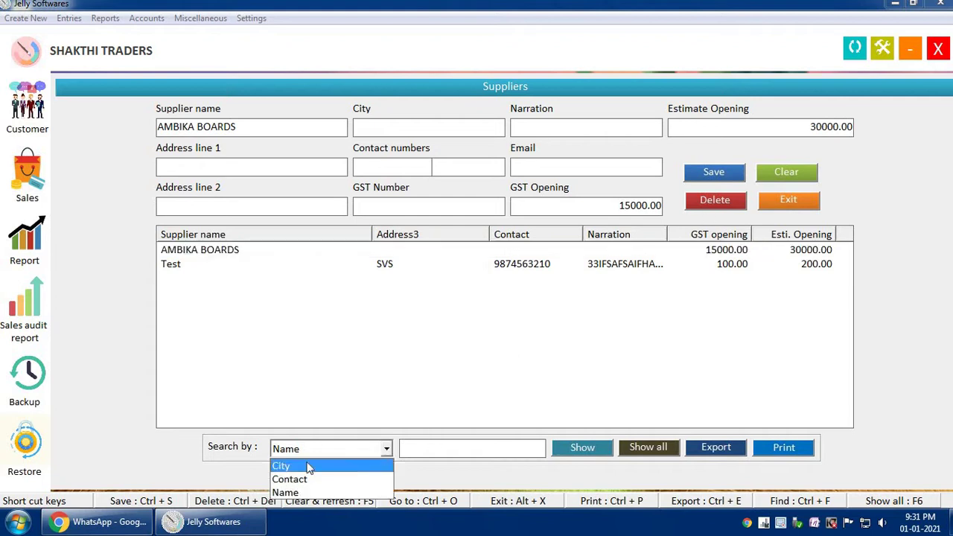
left_click(629, 436)
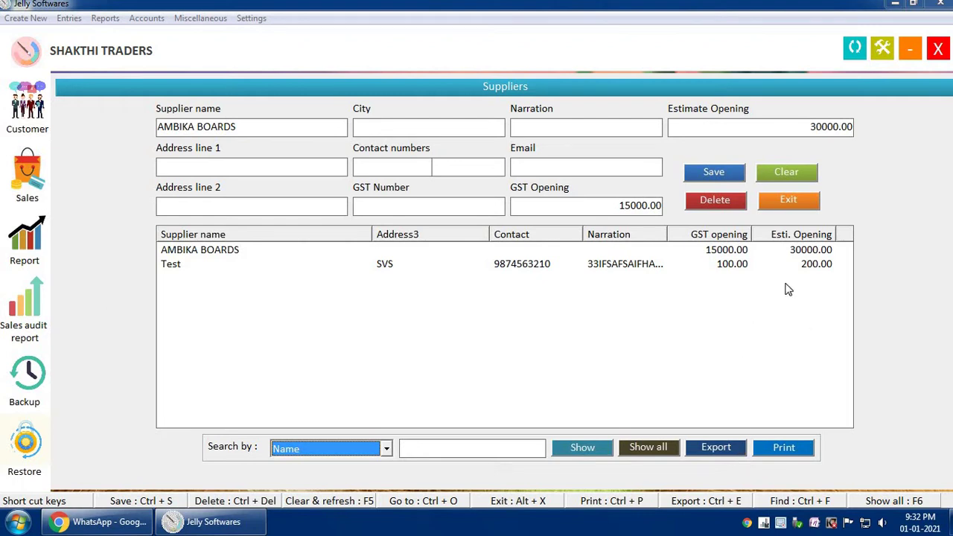
left_click(785, 207)
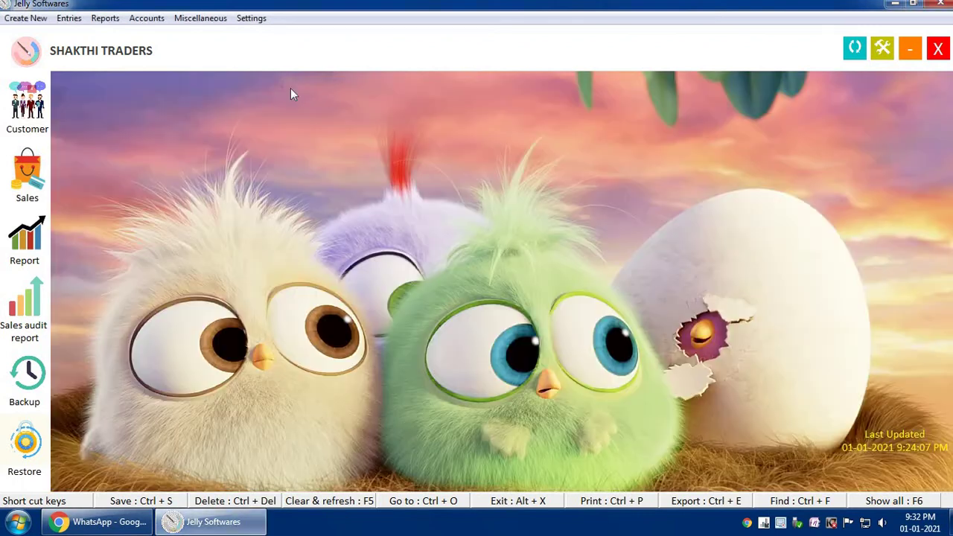
Look over the fields and customer list in the Customers form, and close the form.
left_click(26, 18)
left_click(42, 49)
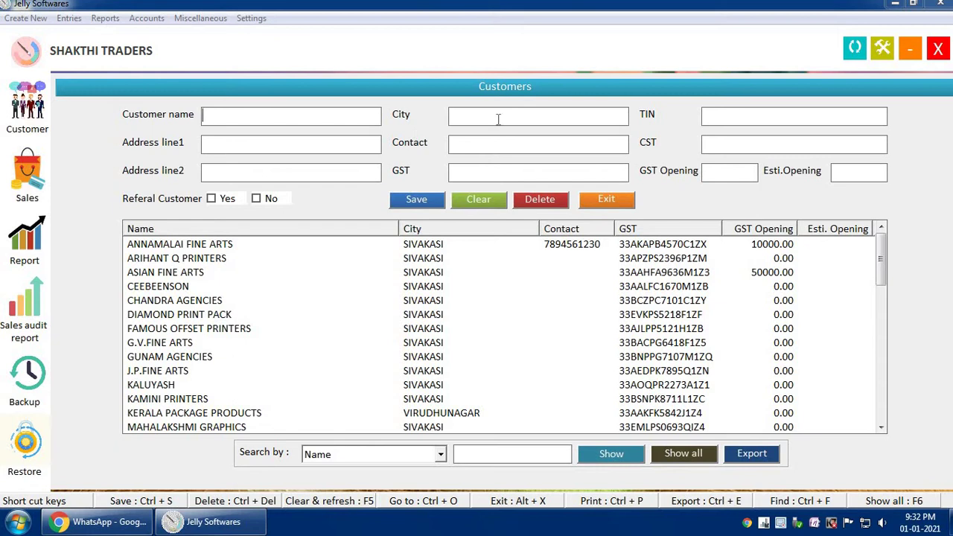
left_click(593, 195)
Open the Purchase entry form and examine its type, HSNC and rate fields.
left_click(69, 18)
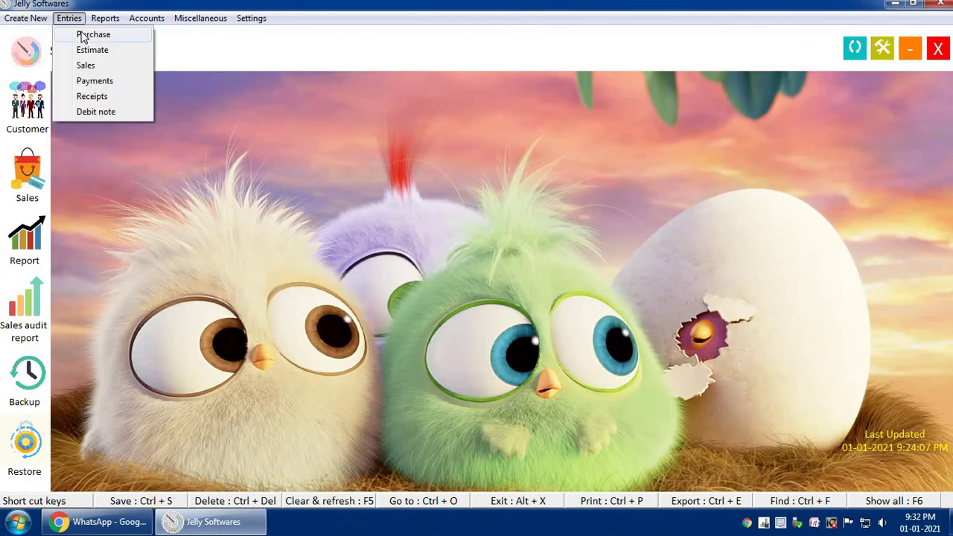
left_click(84, 35)
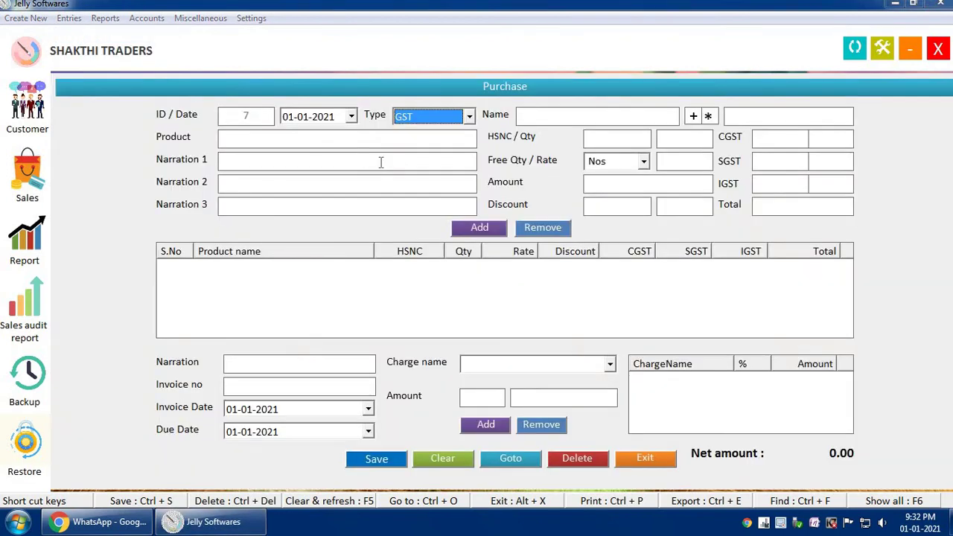
left_click(467, 116)
left_click(466, 116)
left_click(609, 136)
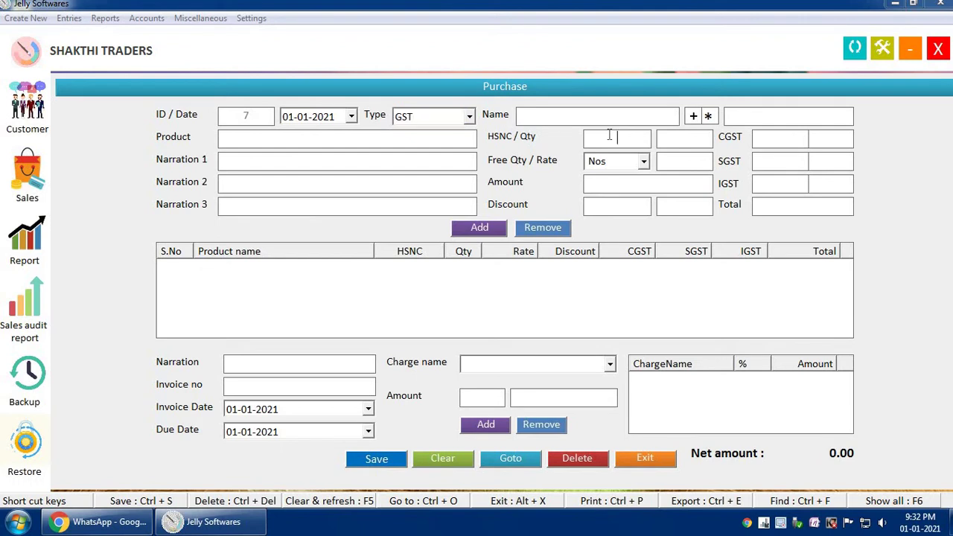
left_click(672, 164)
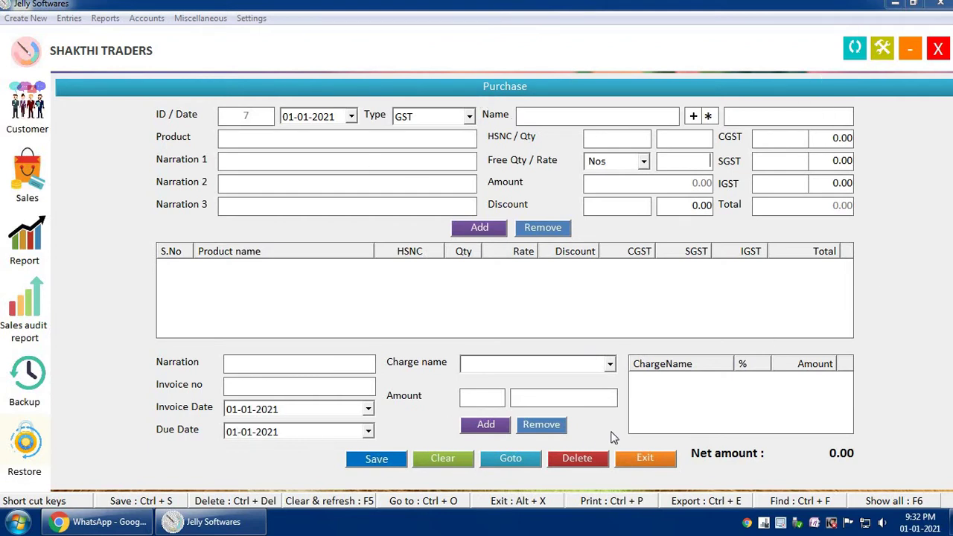
View the saved AMBIKA BOARDS purchase of type Estimate from the purchase list, and close the Purchase form.
left_click(526, 460)
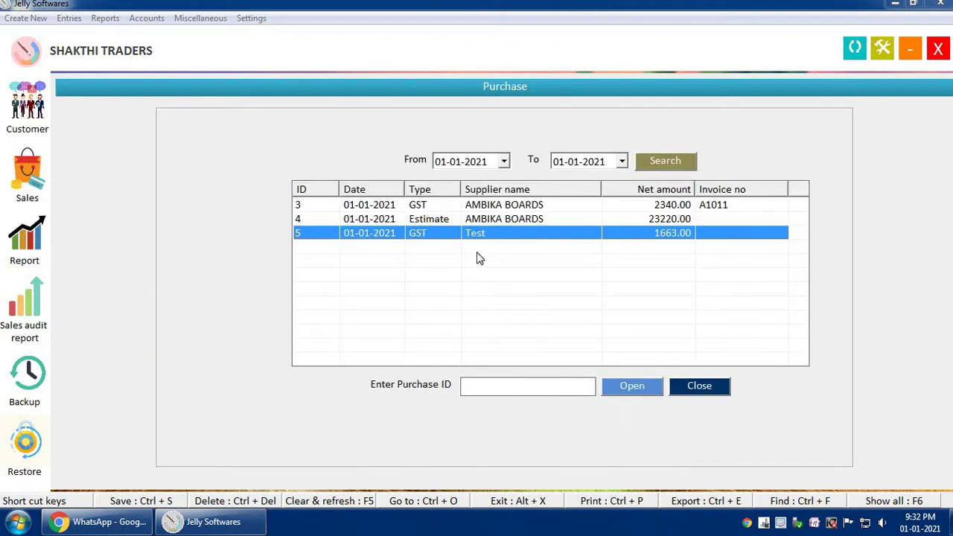
double_click(491, 216)
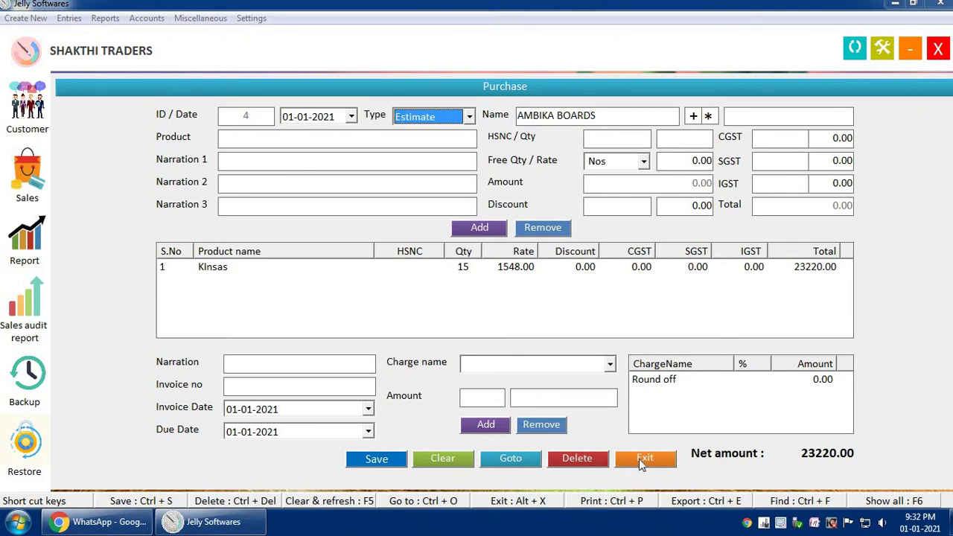
left_click(511, 459)
left_click(692, 384)
left_click(638, 460)
Open the Estimate entry form and select ARIHANT Q PRINTERS as the customer.
left_click(69, 18)
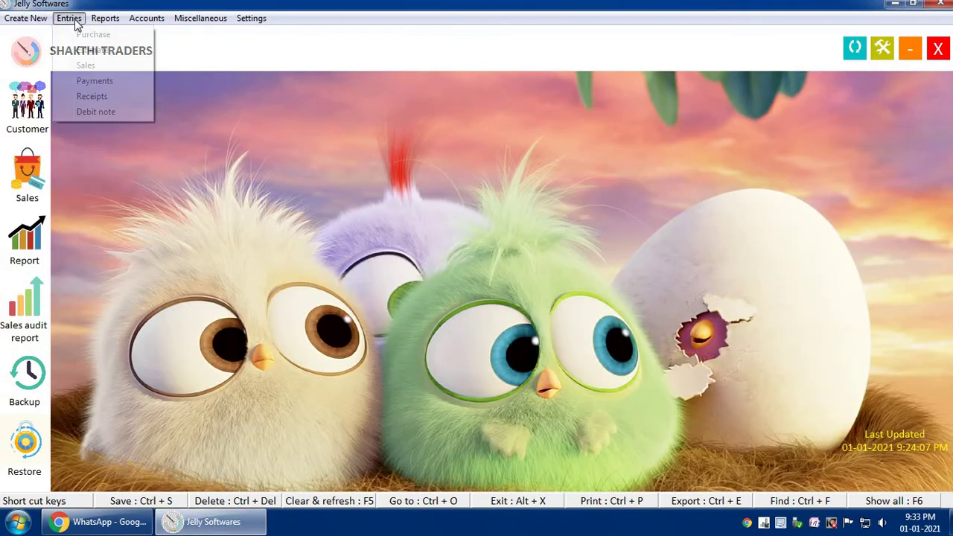
left_click(91, 52)
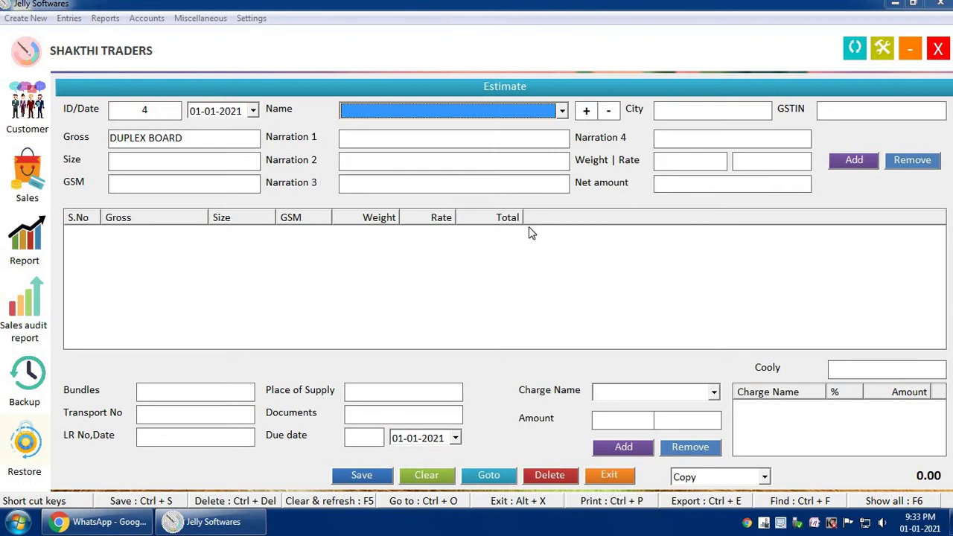
left_click(398, 113)
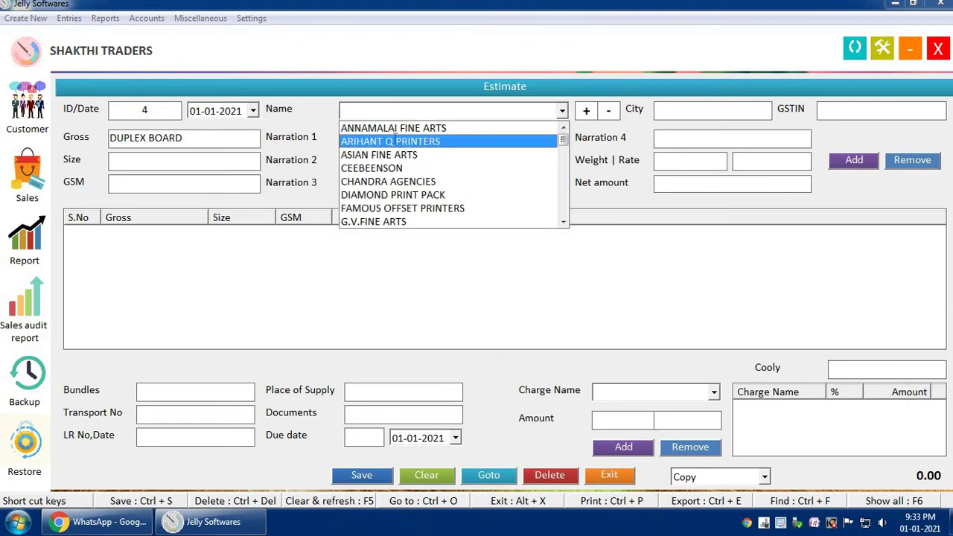
left_click(394, 140)
key("Return")
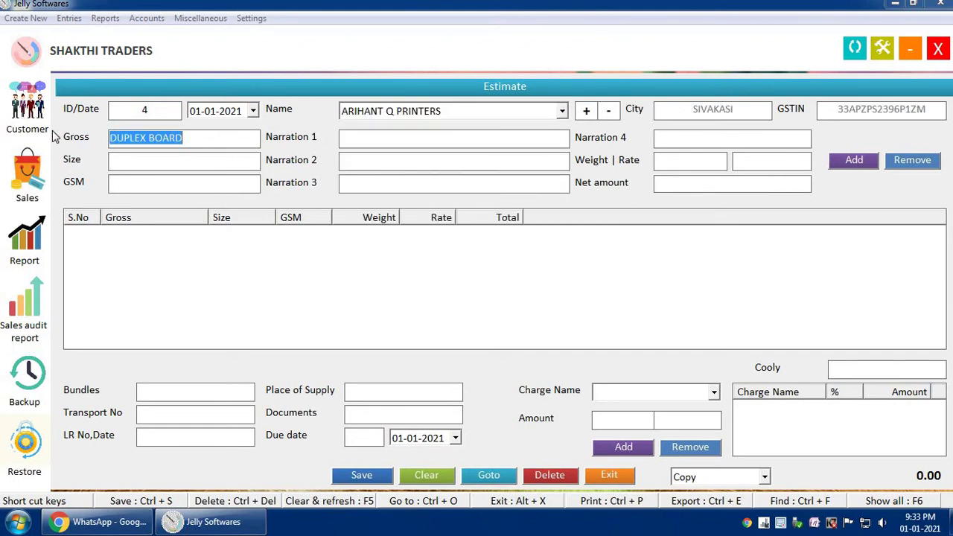
Go through the estimate's size, GSM and rate fields, and set the due period to 10 days.
left_click(163, 163)
left_click(168, 187)
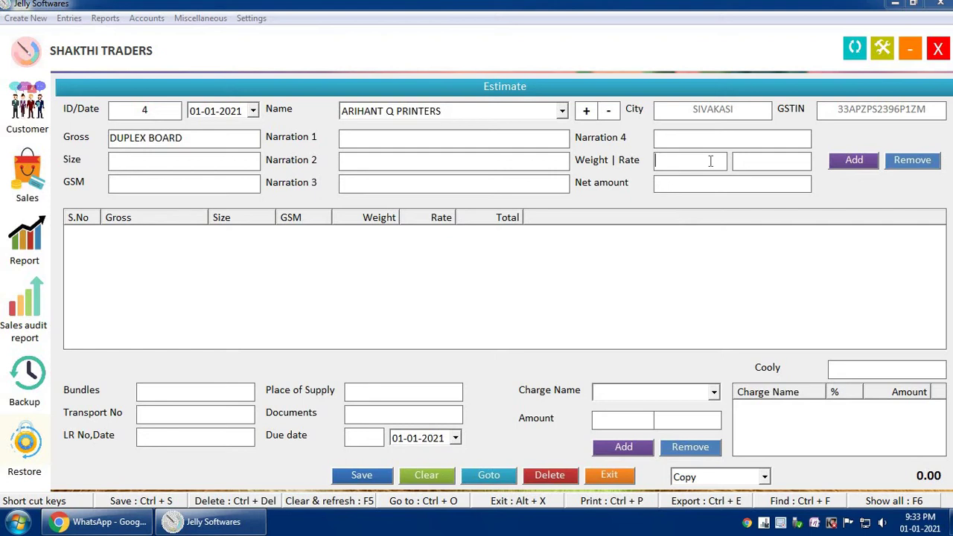
left_click(774, 165)
left_click(365, 438)
type("10")
key("Tab")
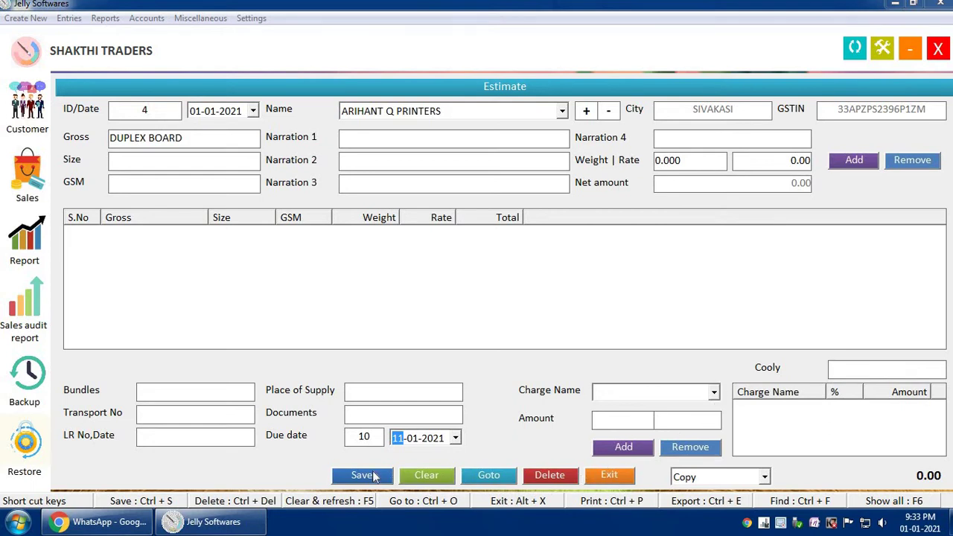
Open saved estimate 3 from the estimate list, save it again and print it to OneNote.
left_click(485, 476)
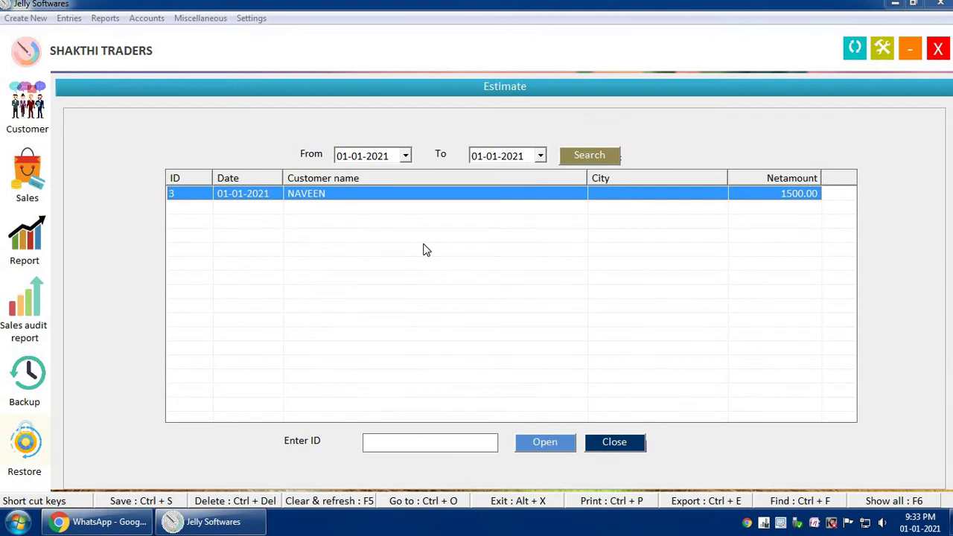
key("Return")
left_click(363, 475)
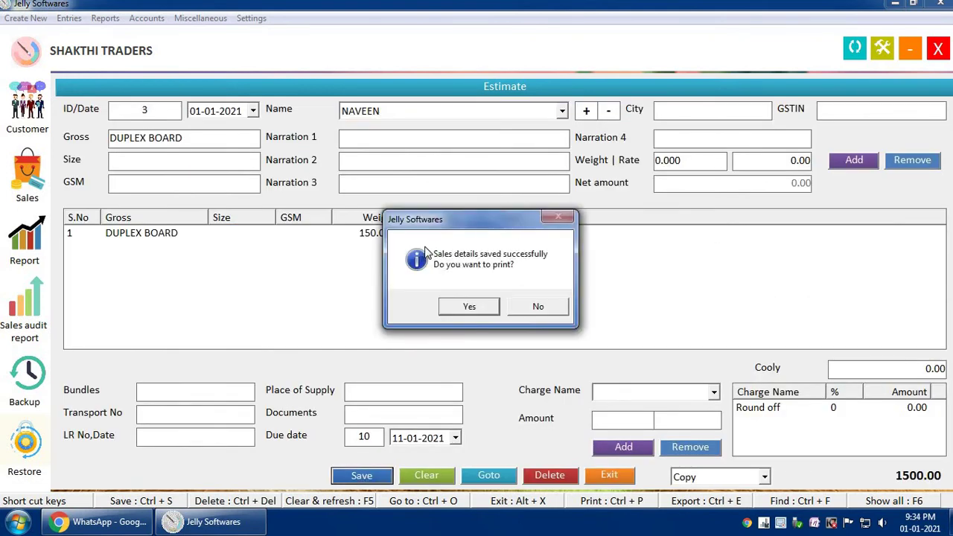
left_click(451, 304)
double_click(315, 165)
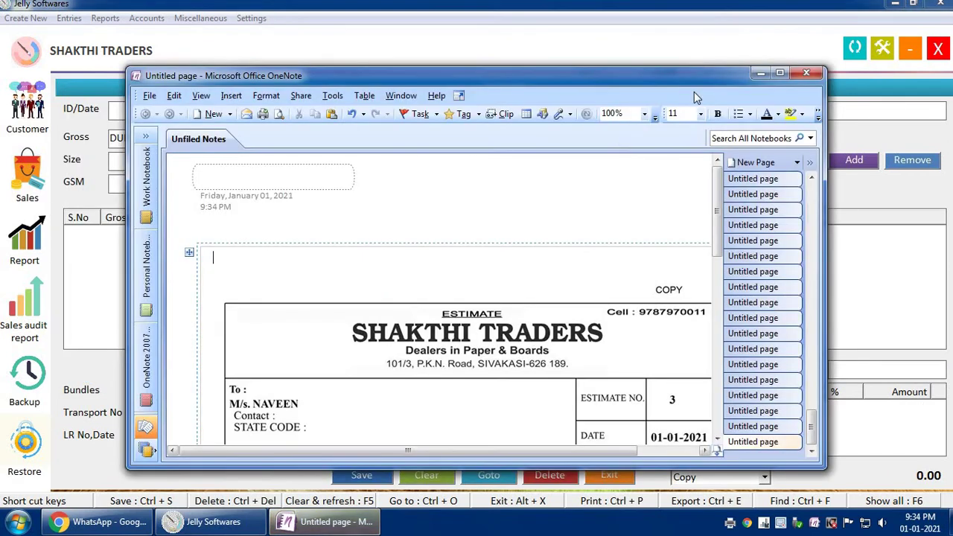
Examine the whole printed estimate in the maximized OneNote window, and return to Jelly Softwares to close the Estimate form.
left_click(779, 73)
scroll(418, 238, "down", 4)
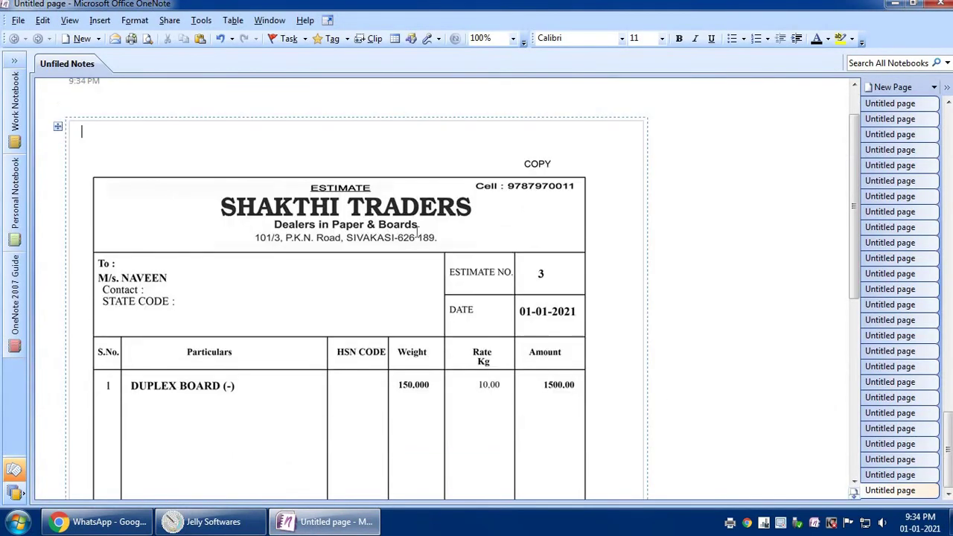
scroll(418, 238, "down", 3)
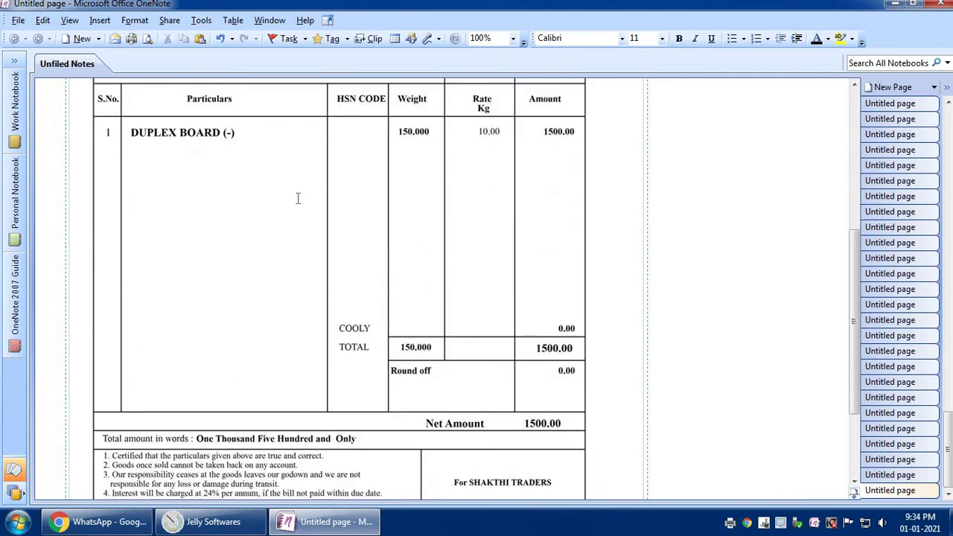
scroll(298, 198, "up", 2)
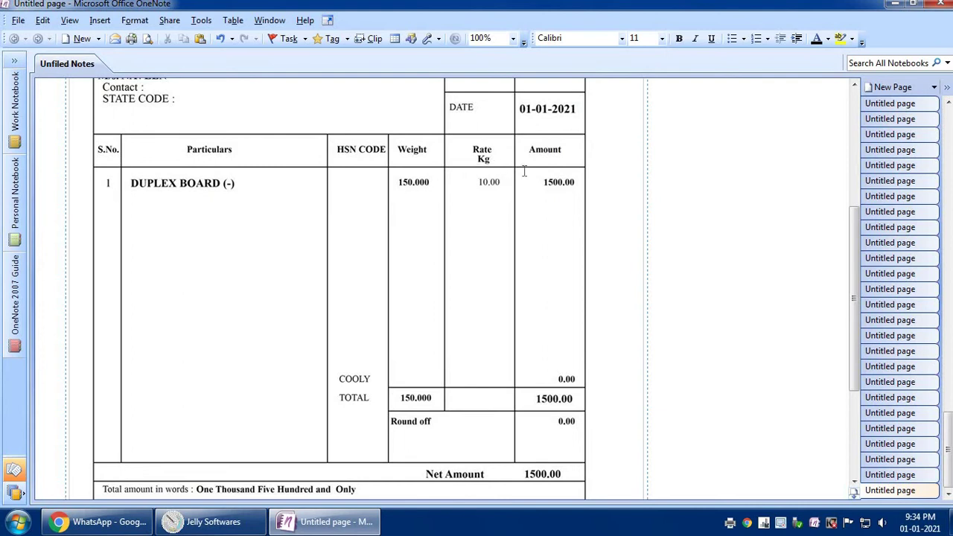
scroll(526, 228, "down", 3)
scroll(526, 228, "down", 3)
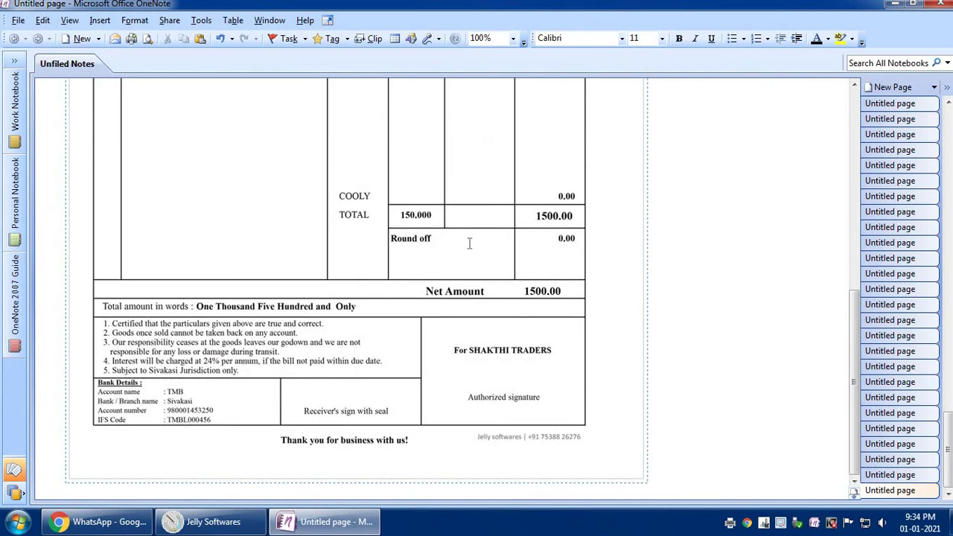
scroll(470, 245, "up", 8)
left_click(207, 519)
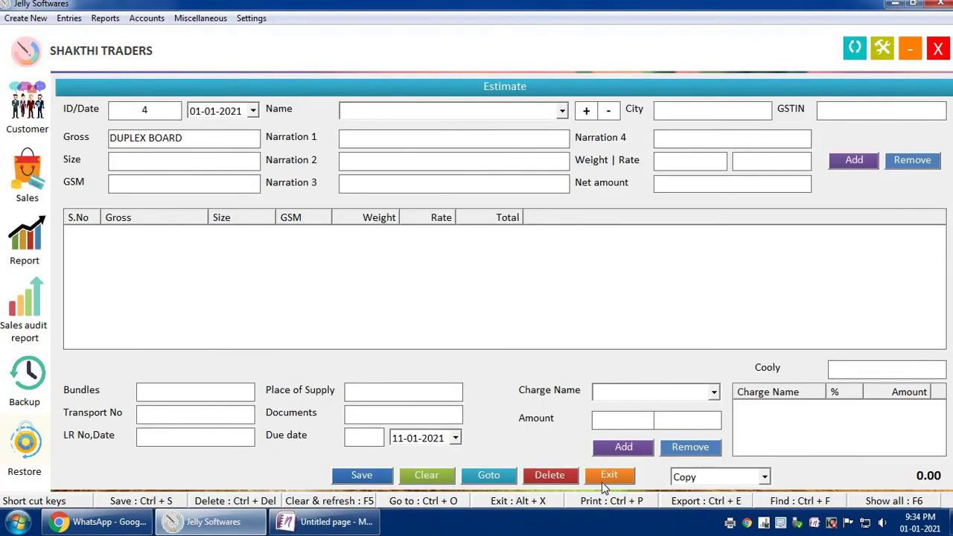
left_click(603, 478)
Look over the Sales entry form's fields and close the form.
left_click(75, 19)
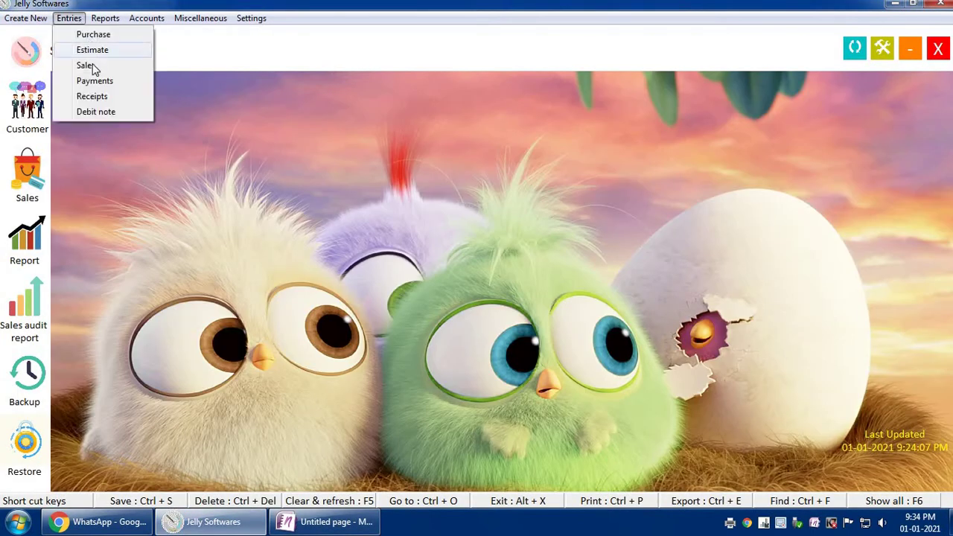
key("Return")
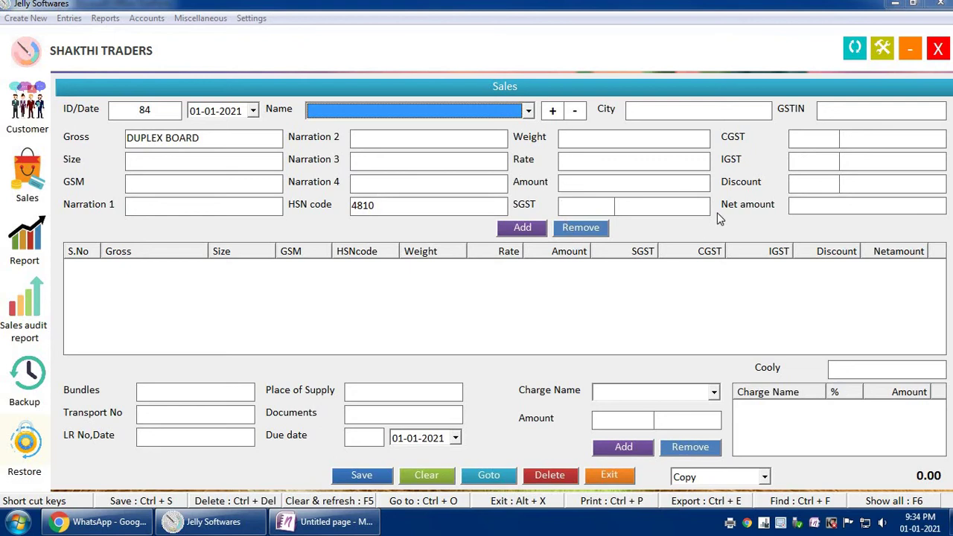
left_click(611, 479)
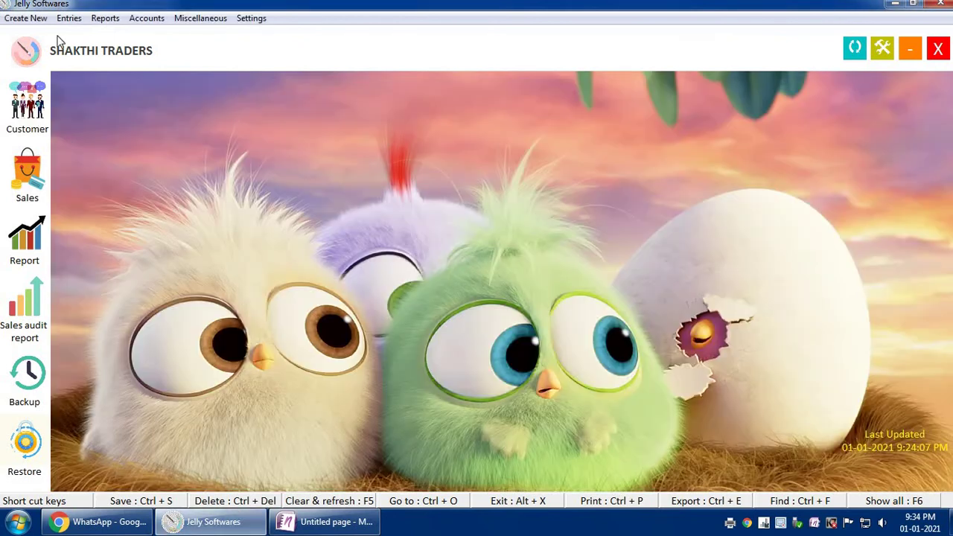
Open the Payments entry form and choose GST as the invoice type.
left_click(68, 19)
left_click(94, 80)
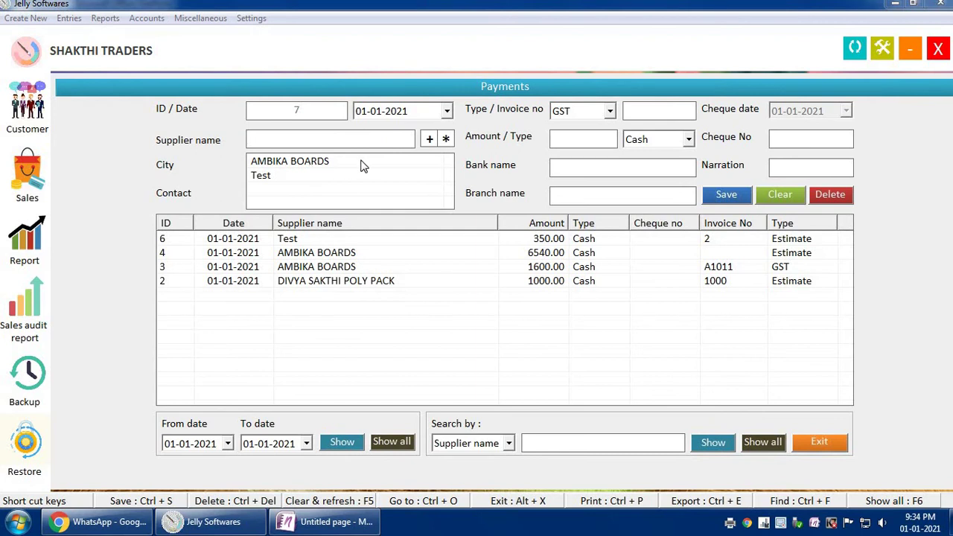
left_click(573, 116)
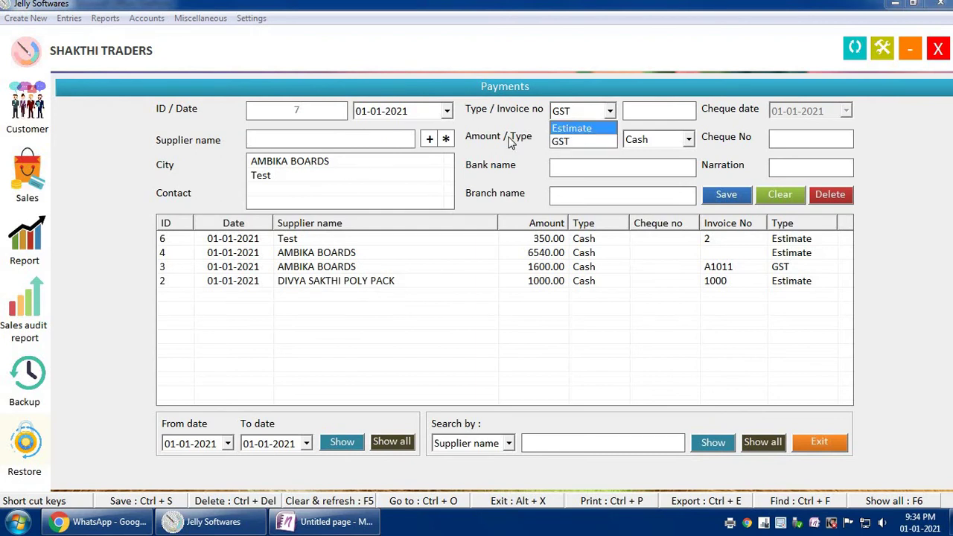
left_click(583, 140)
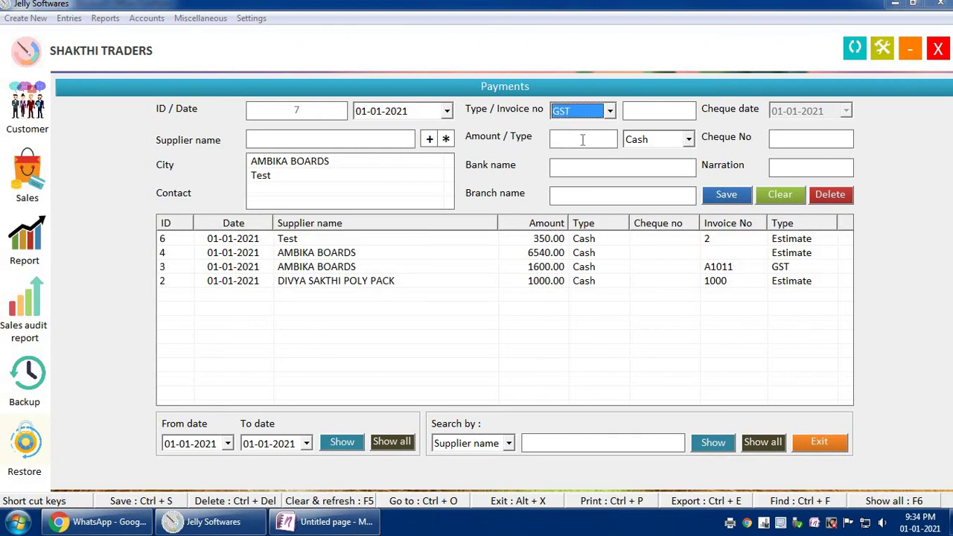
Look over the payment types in the Payments entry form, choose Cash and close the form without saving.
left_click(656, 113)
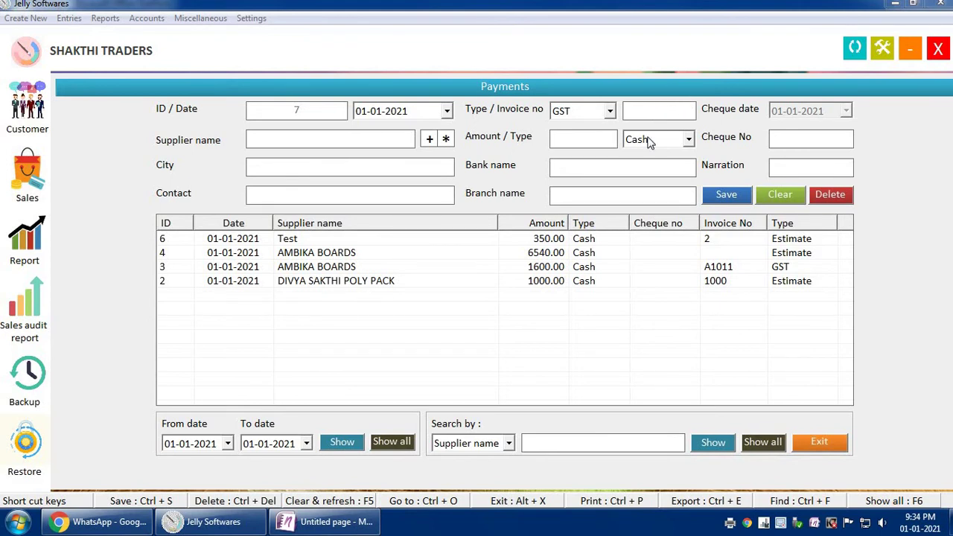
left_click(673, 137)
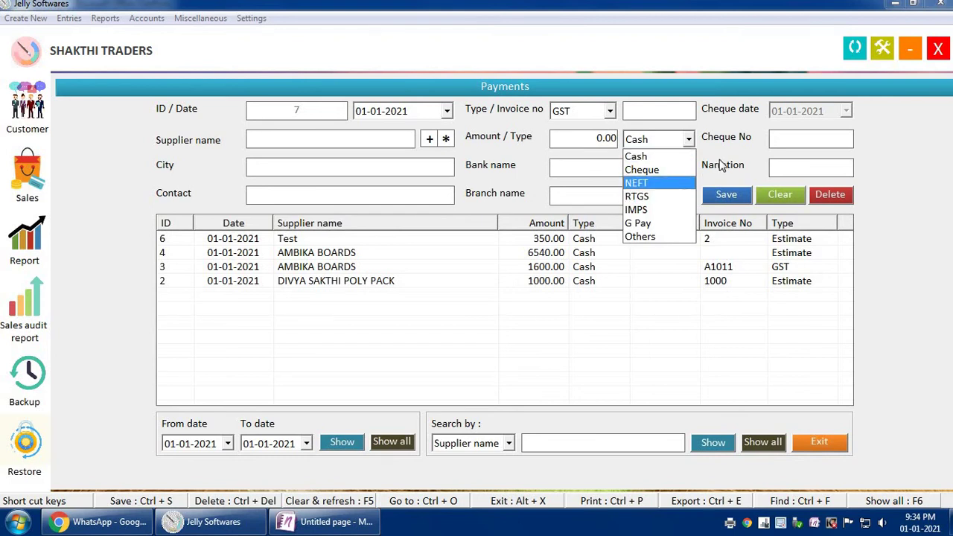
left_click(635, 158)
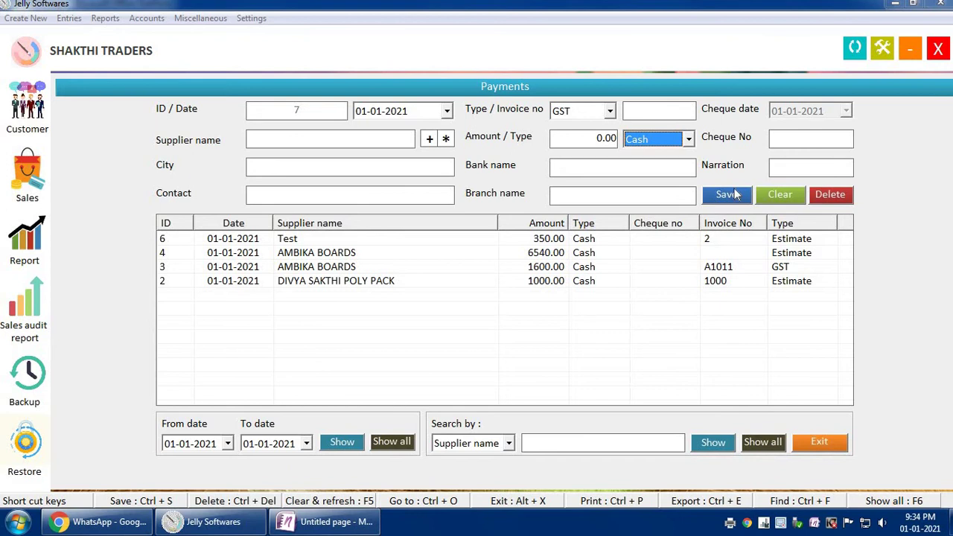
left_click(819, 442)
Look over the Receipts entry form, close it and open the Debit note entry form.
left_click(70, 19)
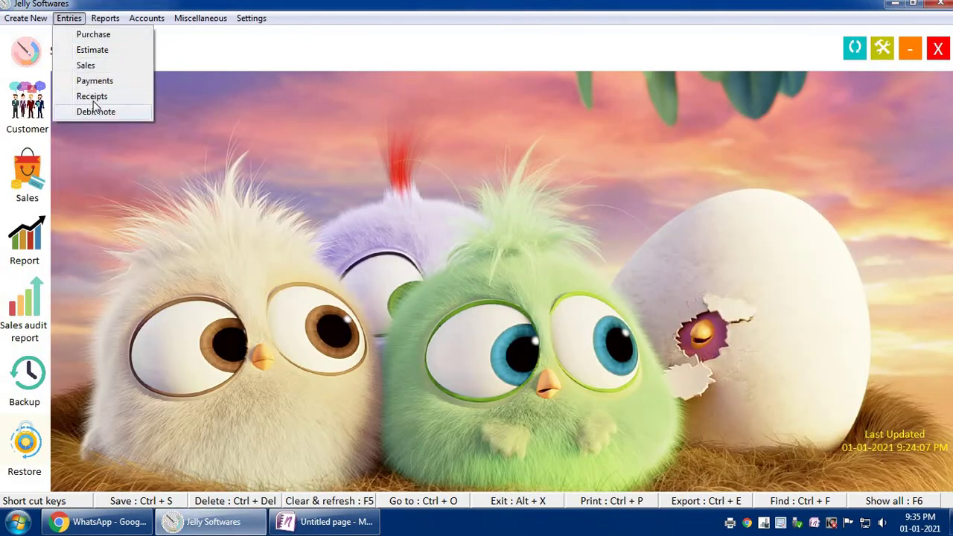
left_click(78, 96)
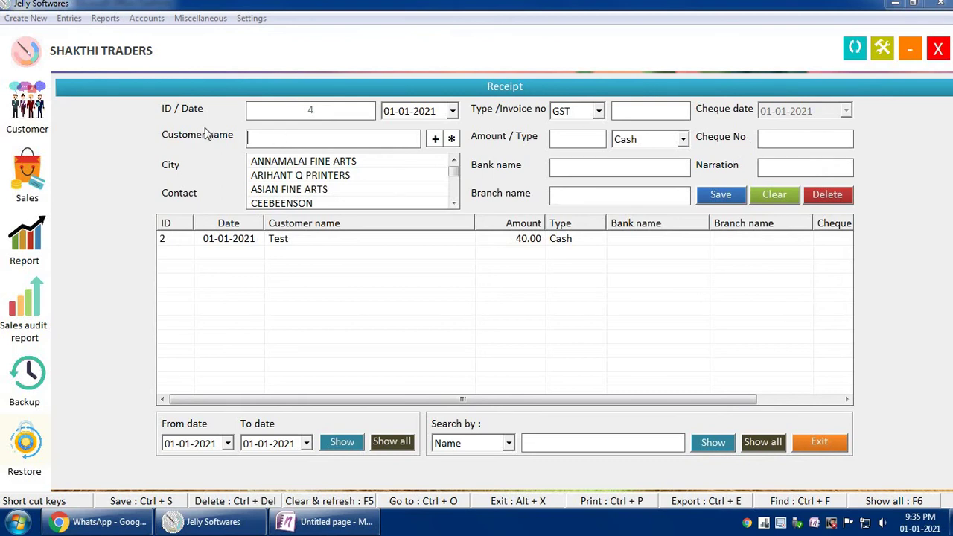
left_click(823, 441)
left_click(68, 18)
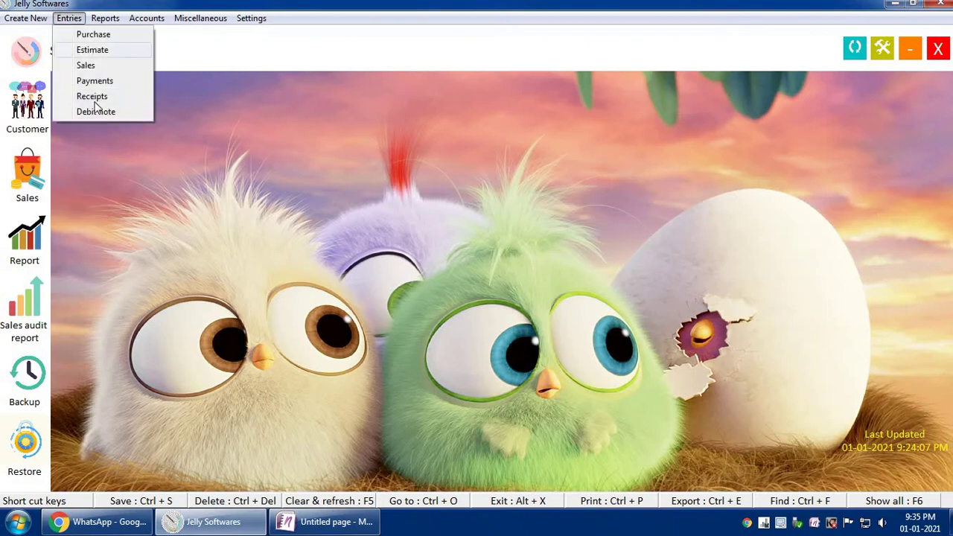
left_click(92, 113)
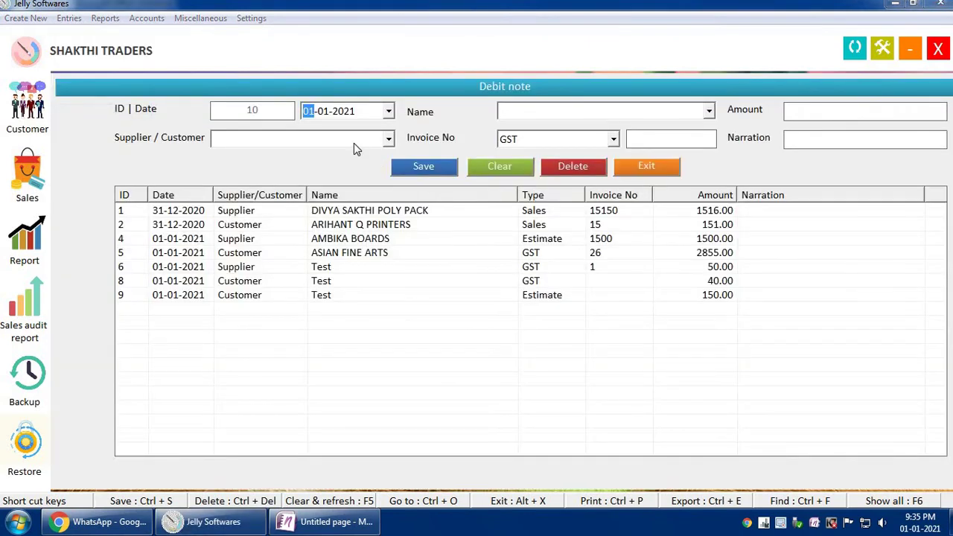